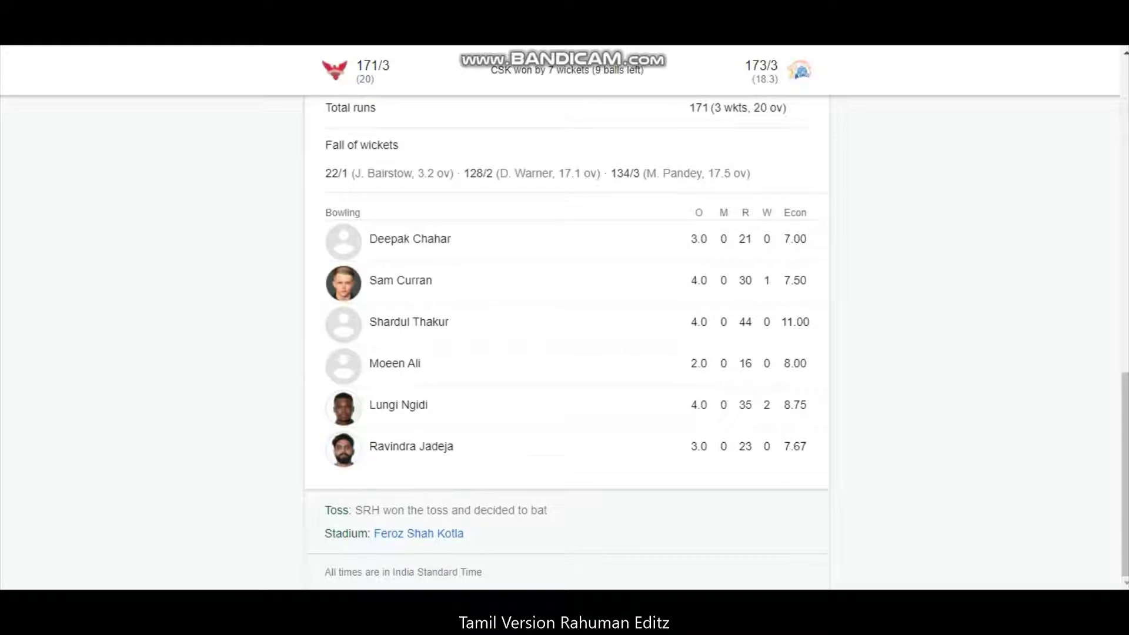
scroll(565, 335, "up", 4)
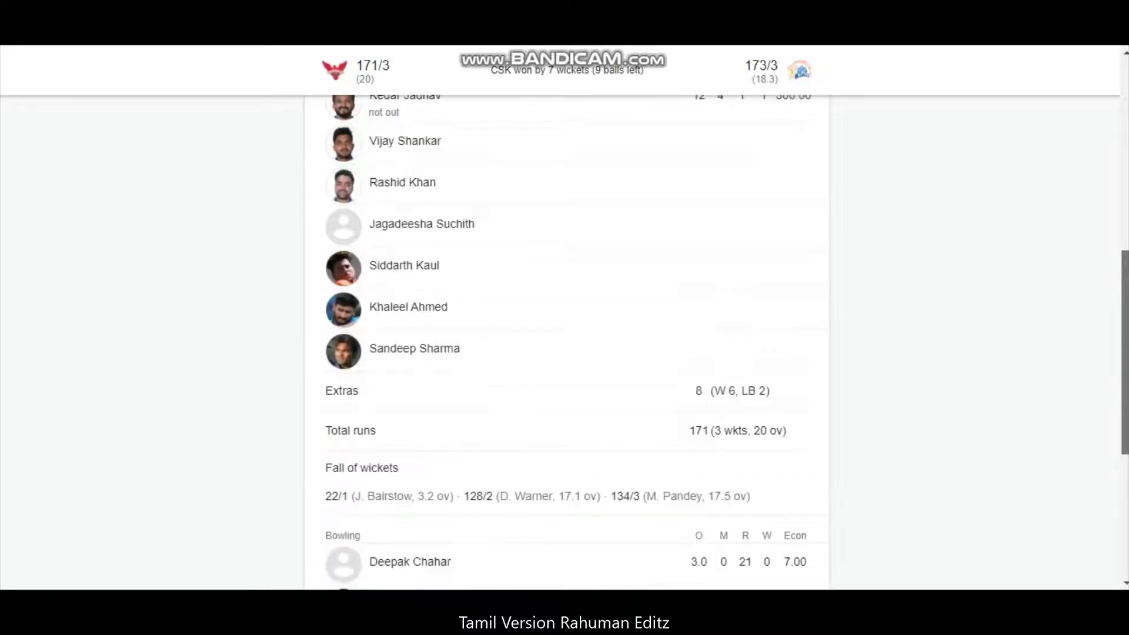
scroll(564, 335, "up", 2)
scroll(565, 335, "up", 1)
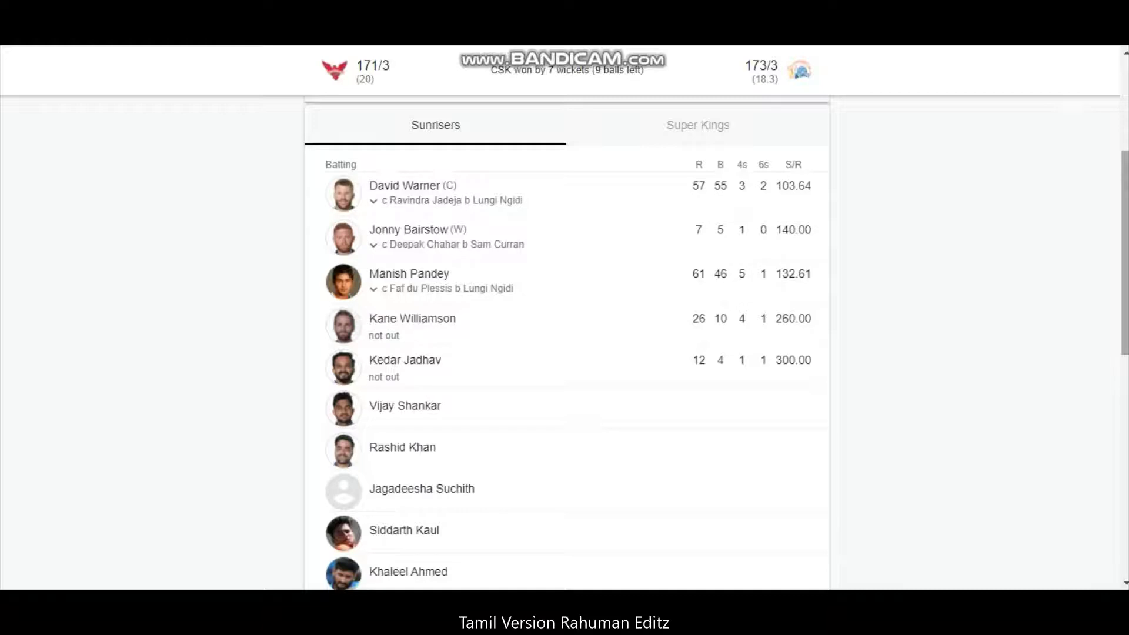
scroll(565, 352, "down", 1)
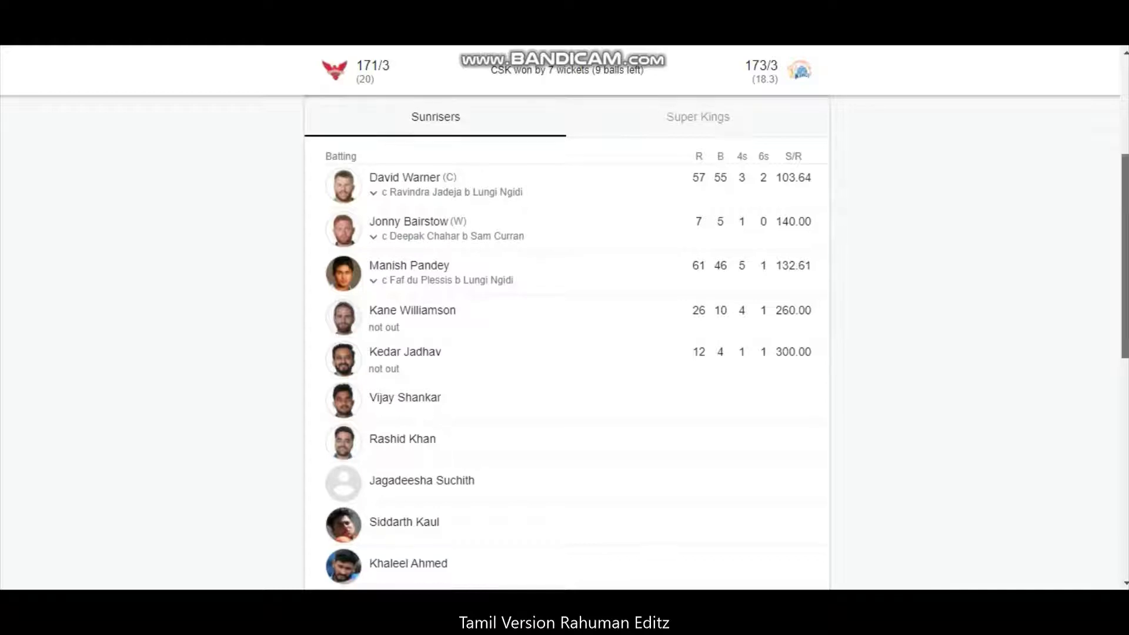
scroll(564, 353, "down", 1)
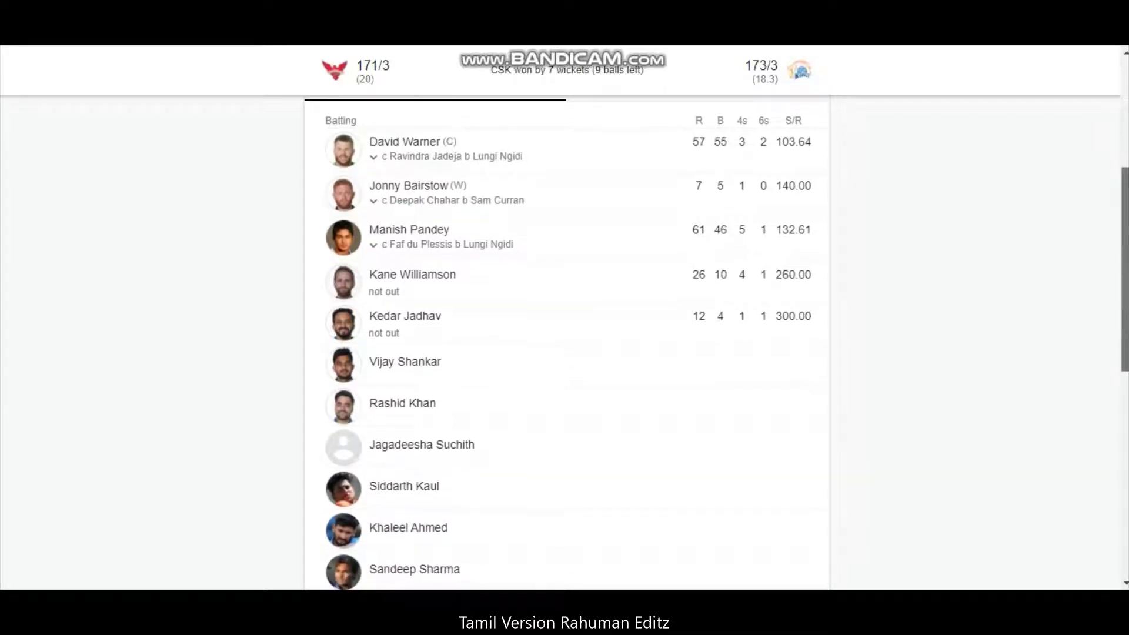
scroll(564, 354, "down", 1)
scroll(564, 353, "down", 2)
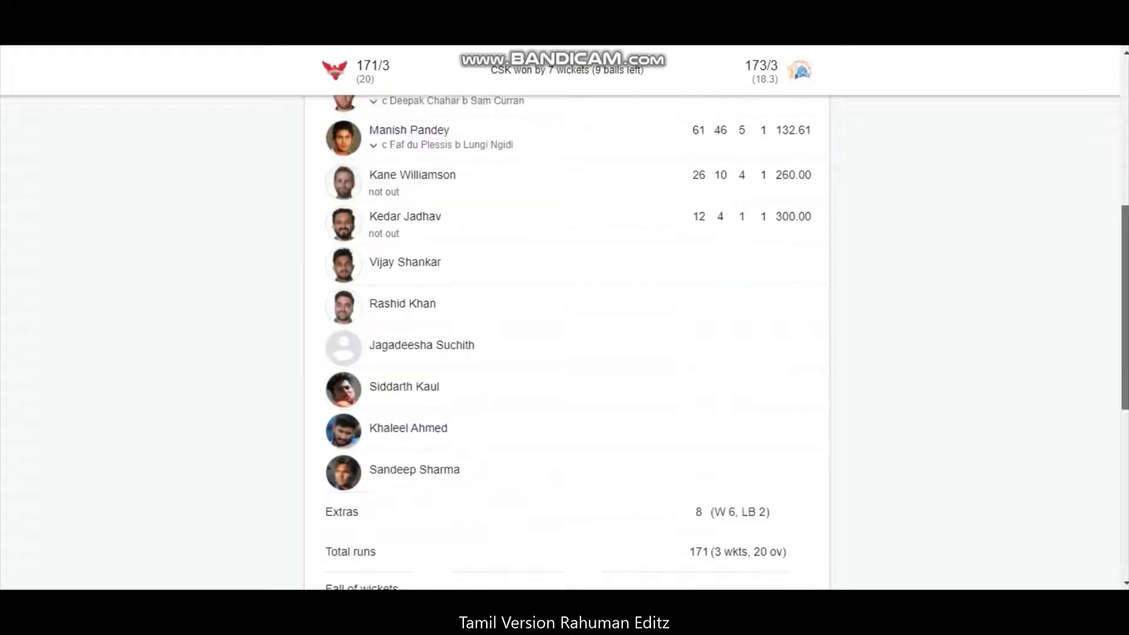
scroll(564, 353, "up", 4)
scroll(565, 353, "up", 5)
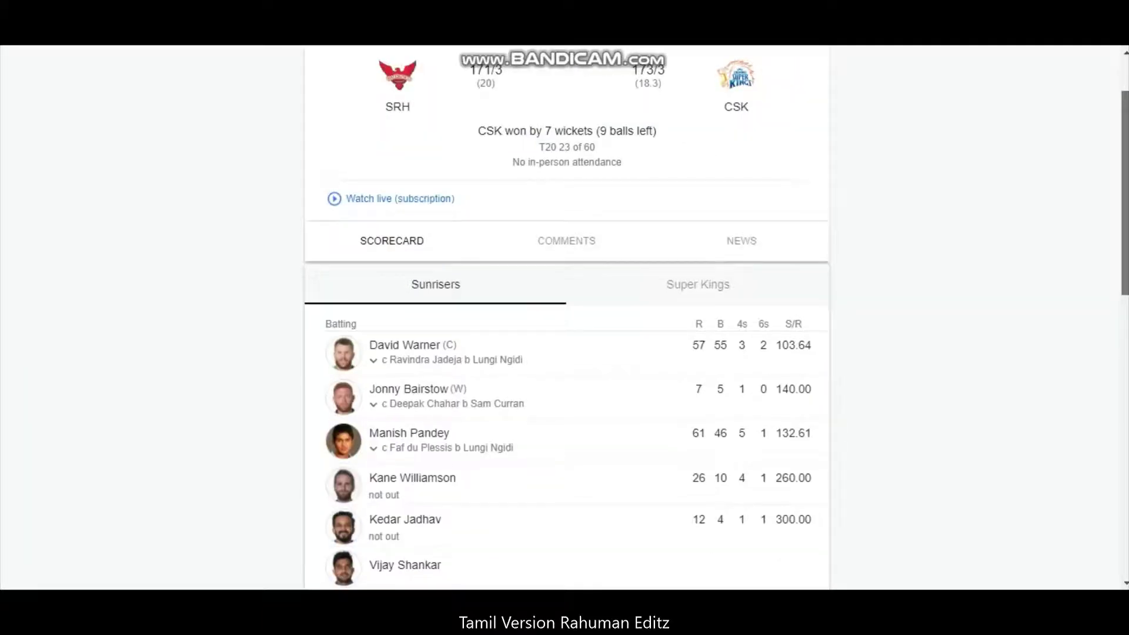
scroll(564, 353, "down", 5)
scroll(564, 352, "down", 3)
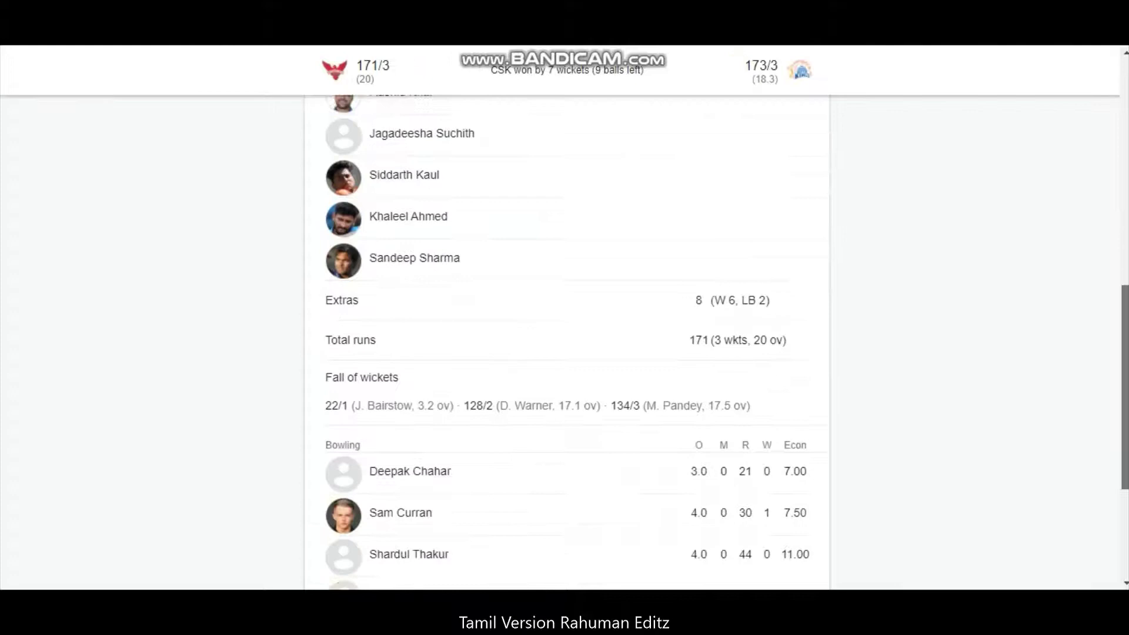
scroll(564, 352, "down", 4)
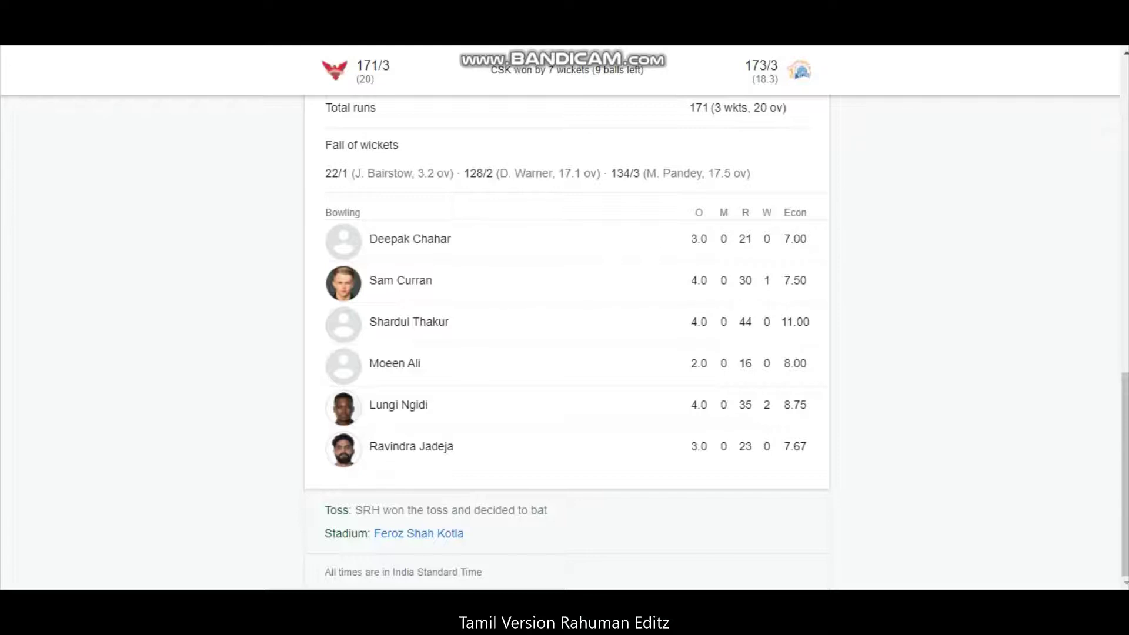
left_click_drag(1125, 474, 1124, 206)
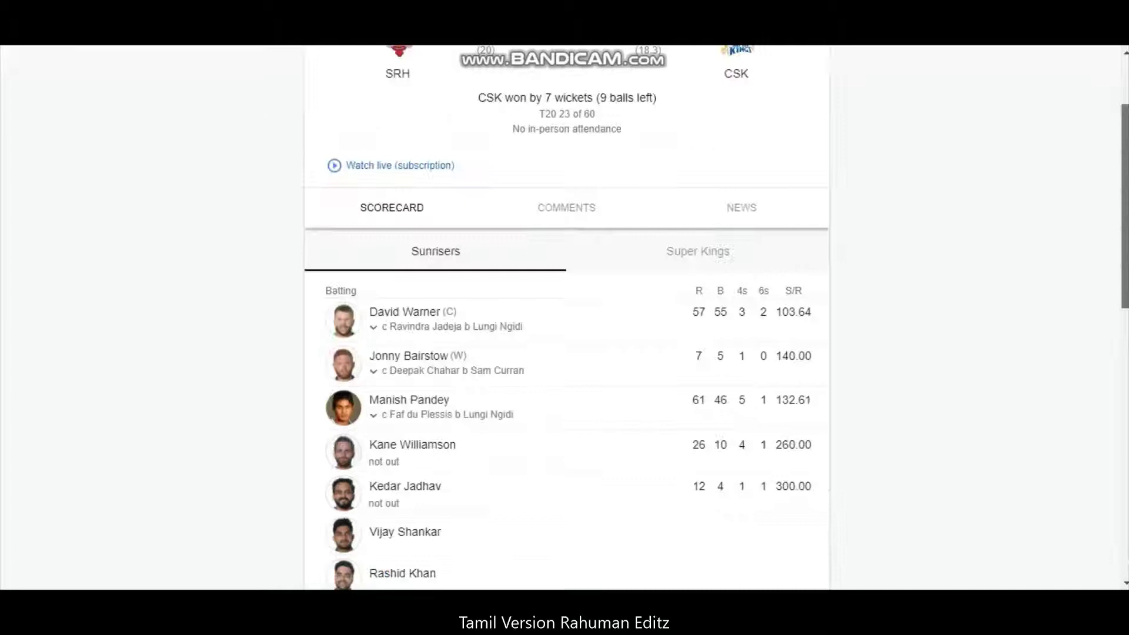
scroll(565, 317, "up", 2)
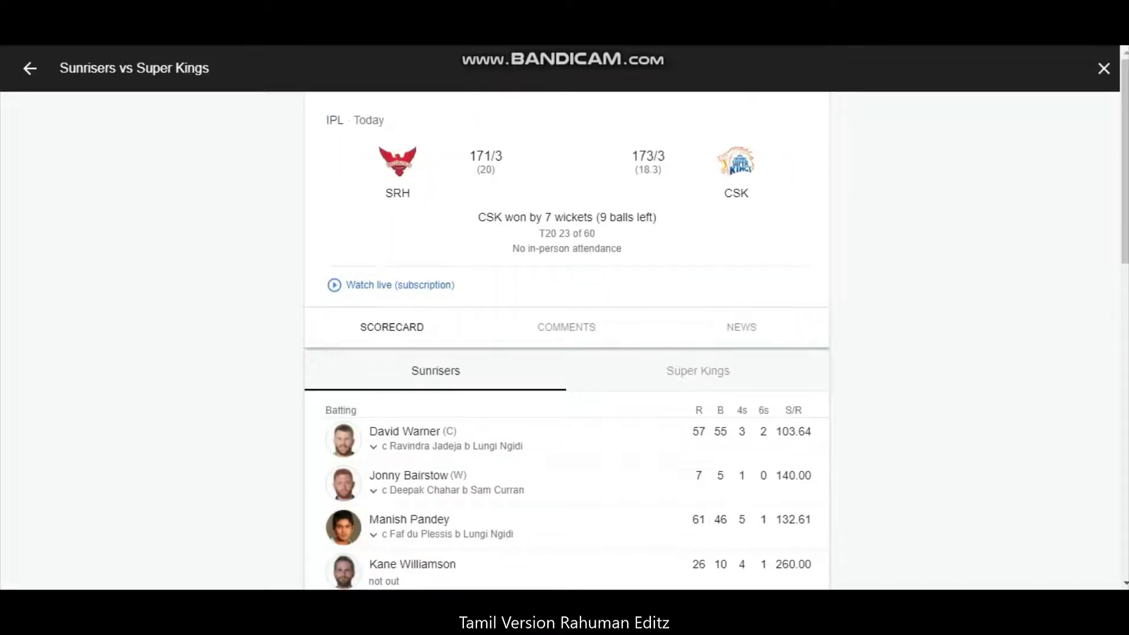
Show the Super Kings innings, with Gaikwad 75 and du Plessis 56.
left_click(698, 371)
scroll(564, 352, "down", 5)
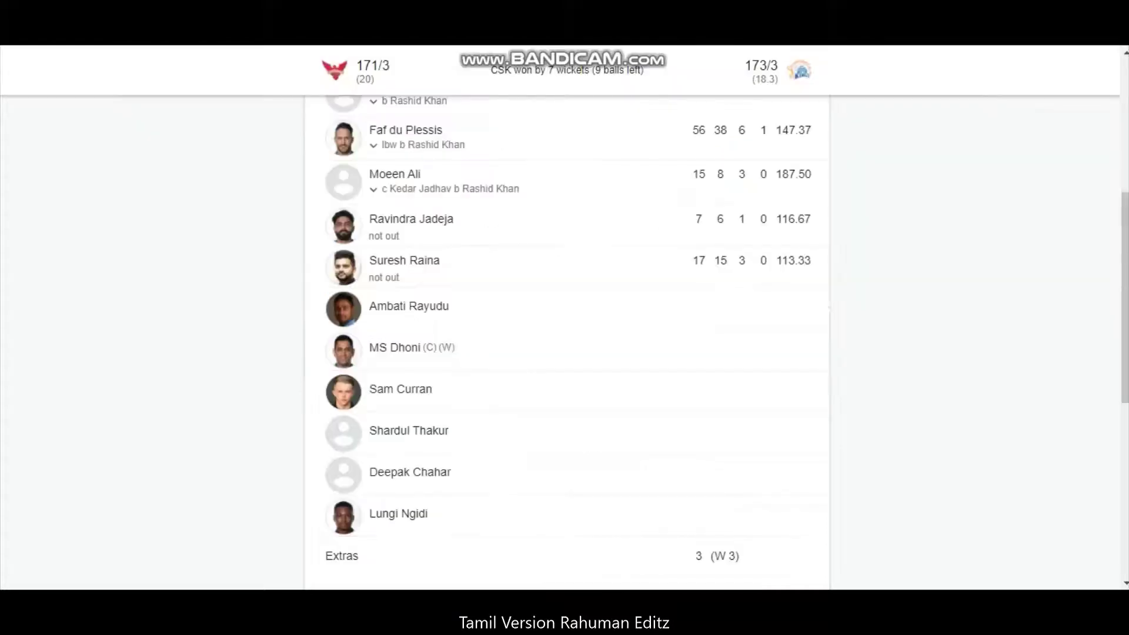
scroll(564, 317, "up", 5)
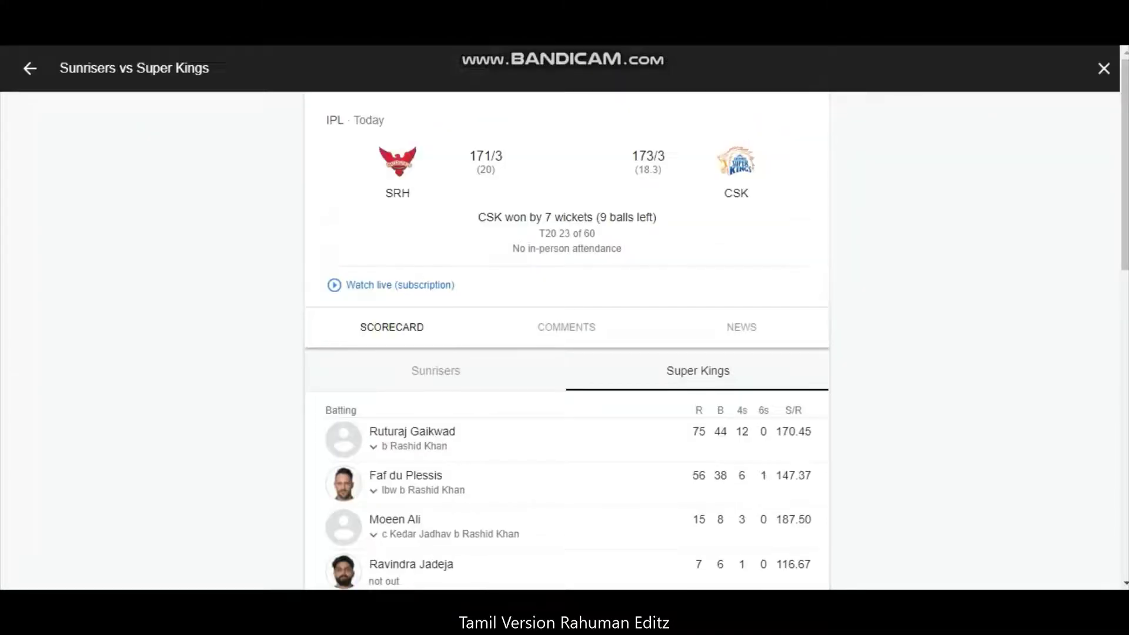
scroll(564, 353, "down", 3)
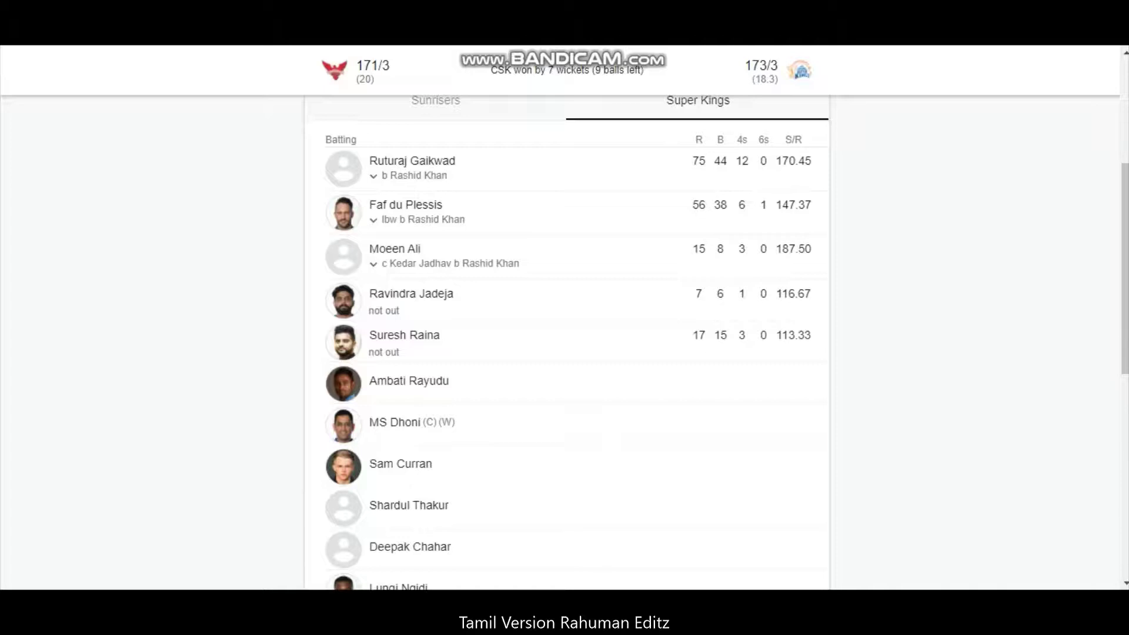
scroll(564, 353, "down", 1)
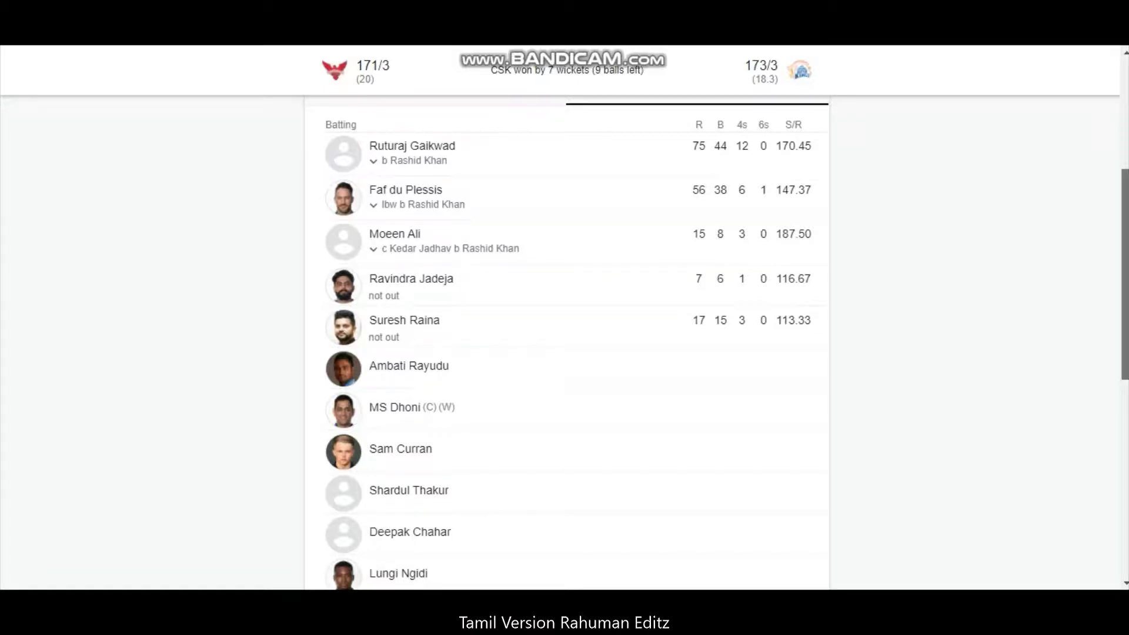
scroll(565, 353, "up", 1)
scroll(565, 353, "up", 2)
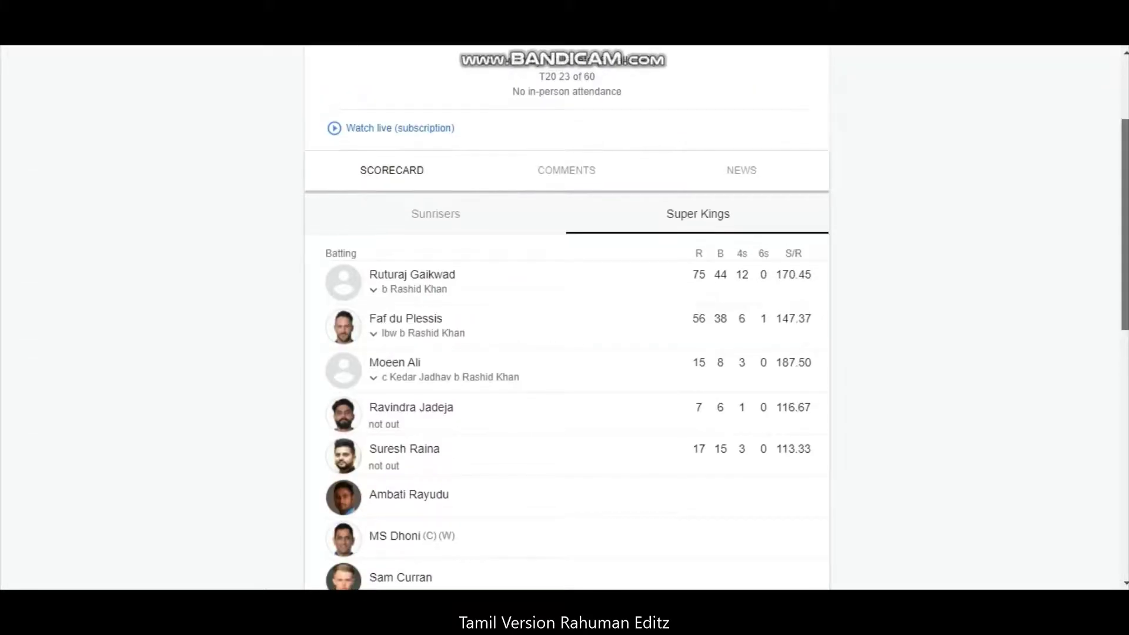
scroll(565, 352, "up", 1)
scroll(565, 353, "up", 1)
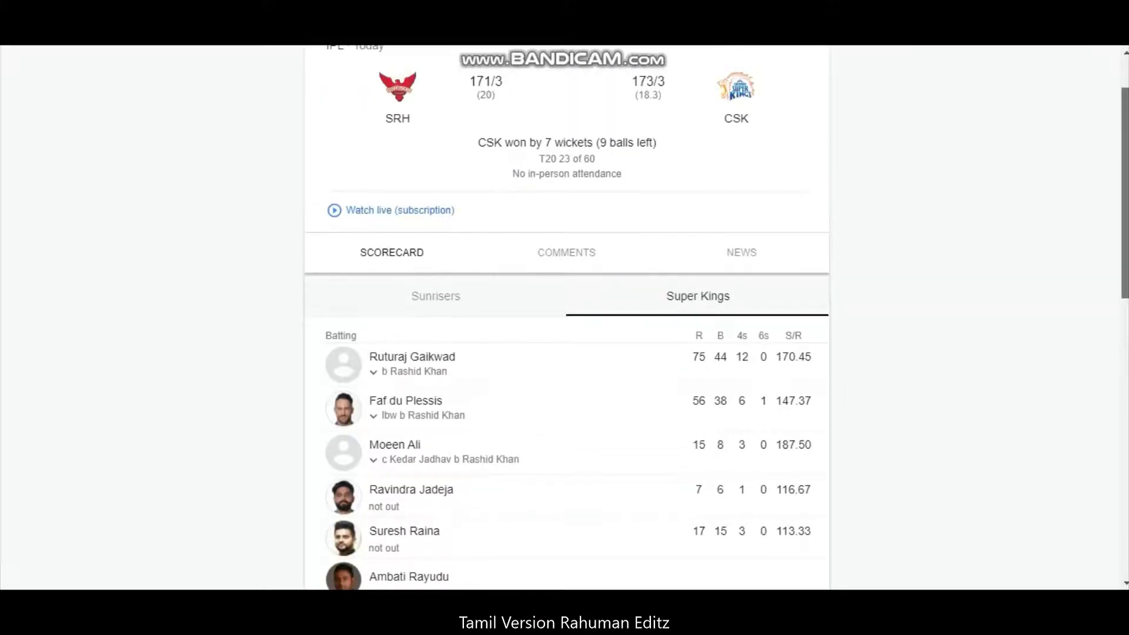
scroll(565, 353, "down", 1)
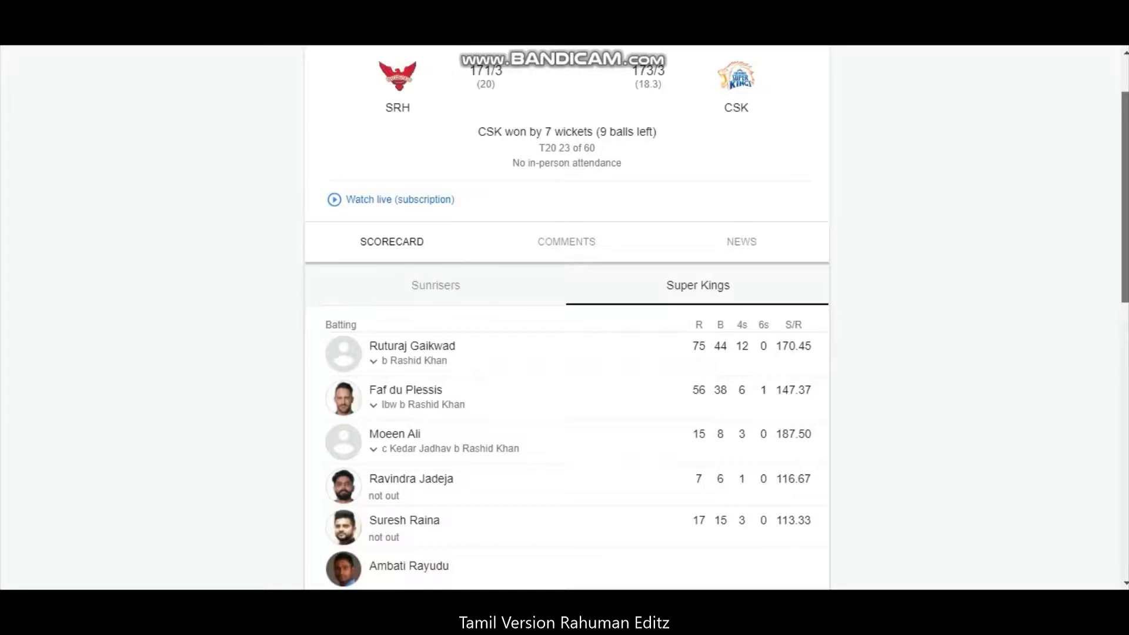
scroll(564, 353, "down", 2)
scroll(564, 353, "down", 3)
scroll(565, 353, "down", 1)
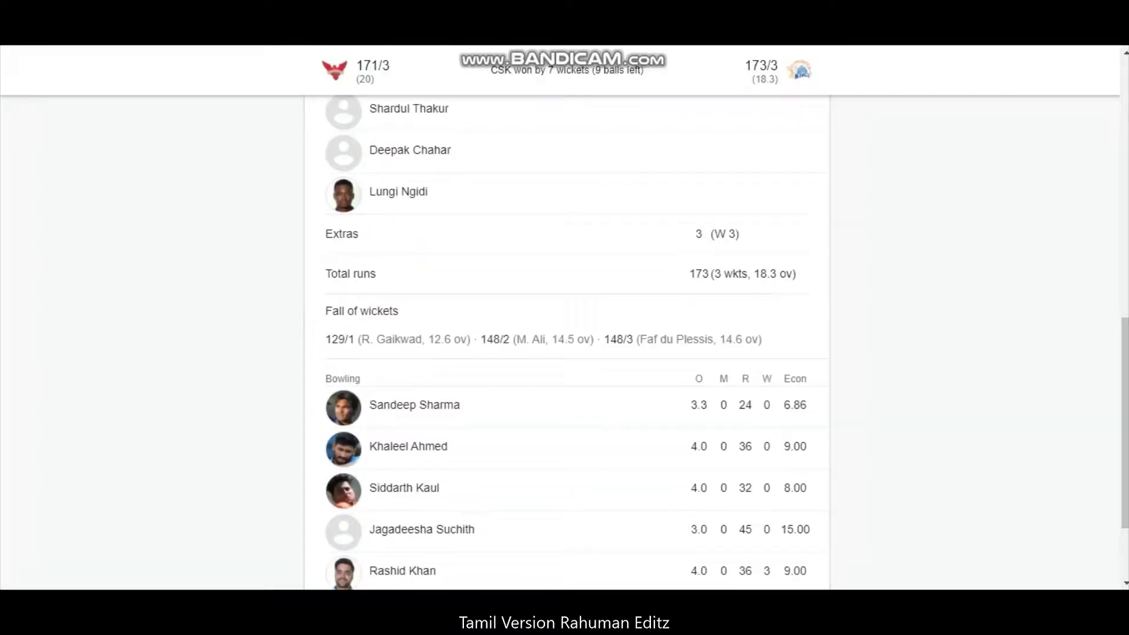
scroll(564, 354, "down", 2)
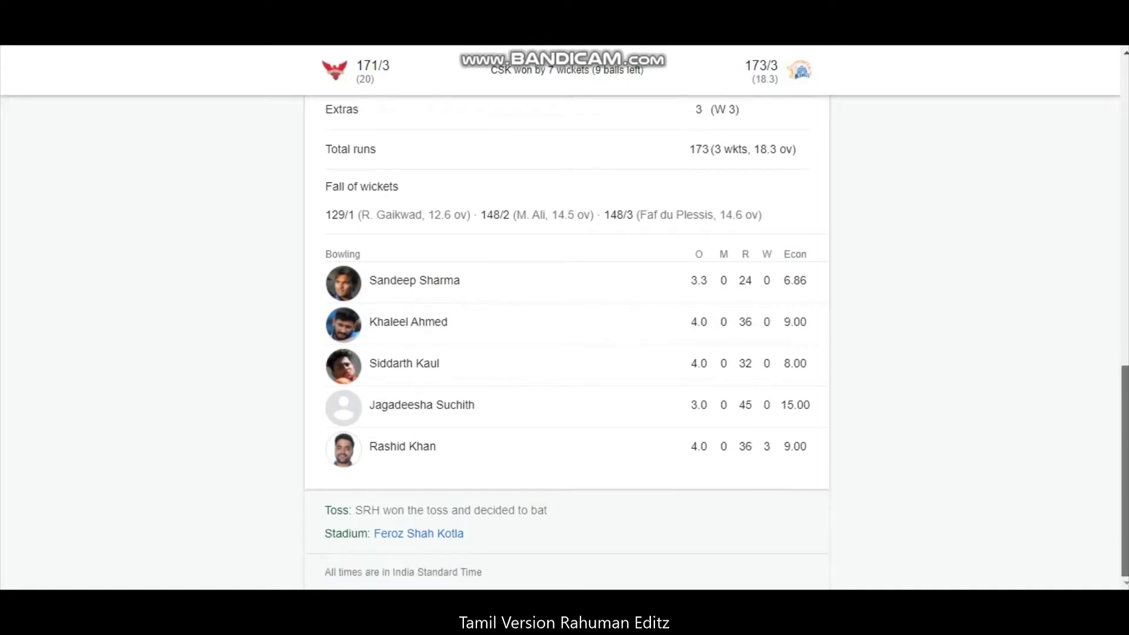
scroll(564, 353, "up", 15)
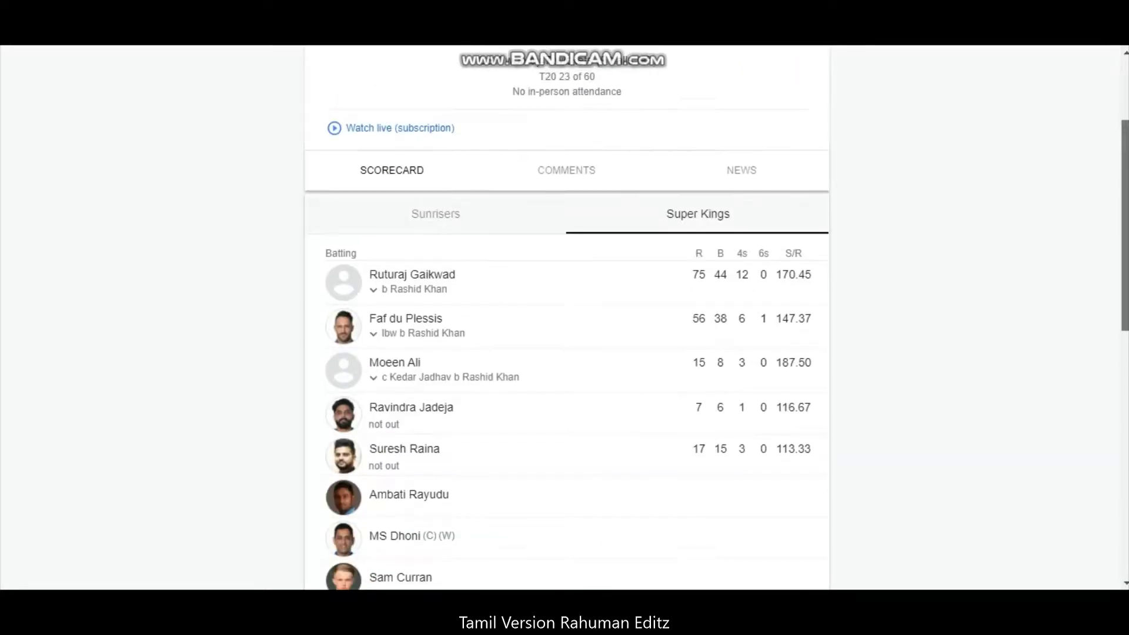
scroll(564, 353, "up", 3)
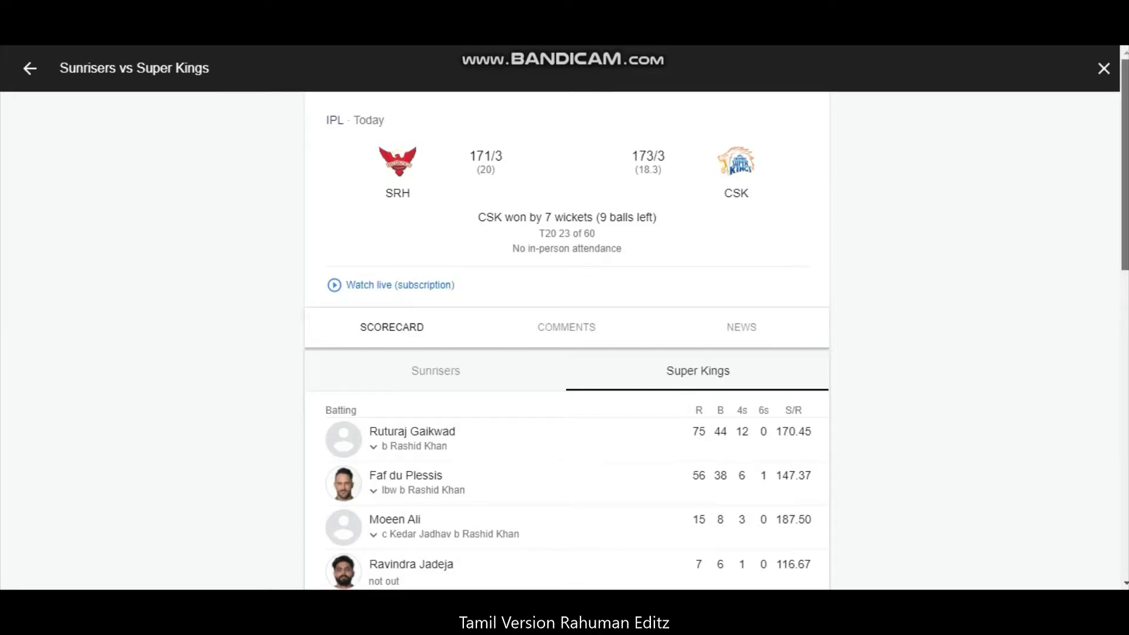
scroll(564, 318, "down", 1)
scroll(565, 318, "up", 1)
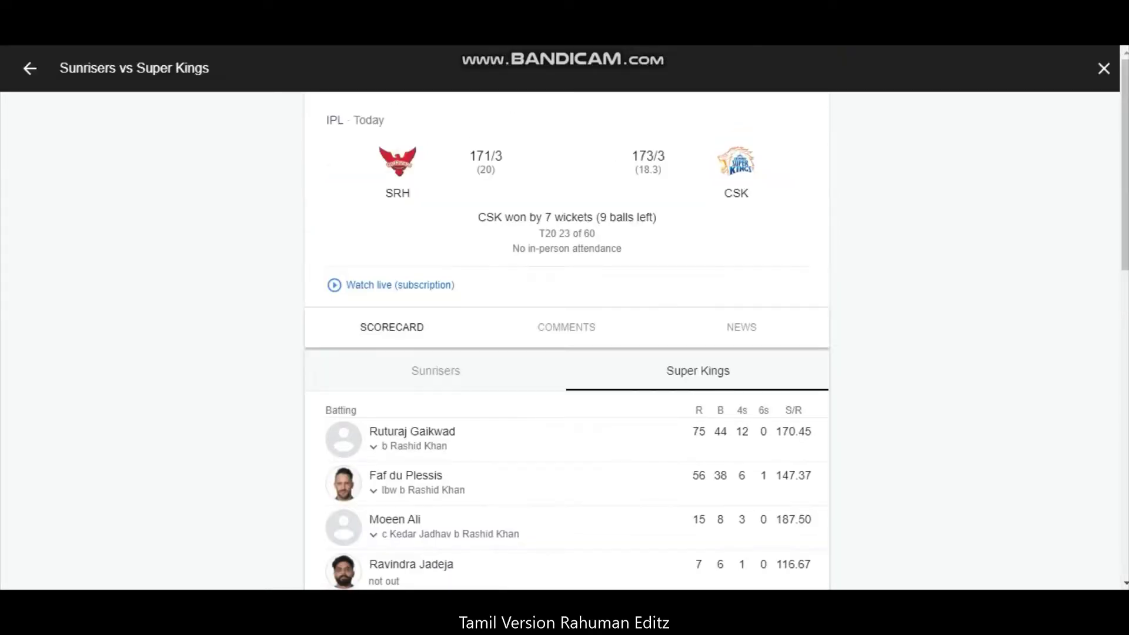
scroll(564, 318, "down", 4)
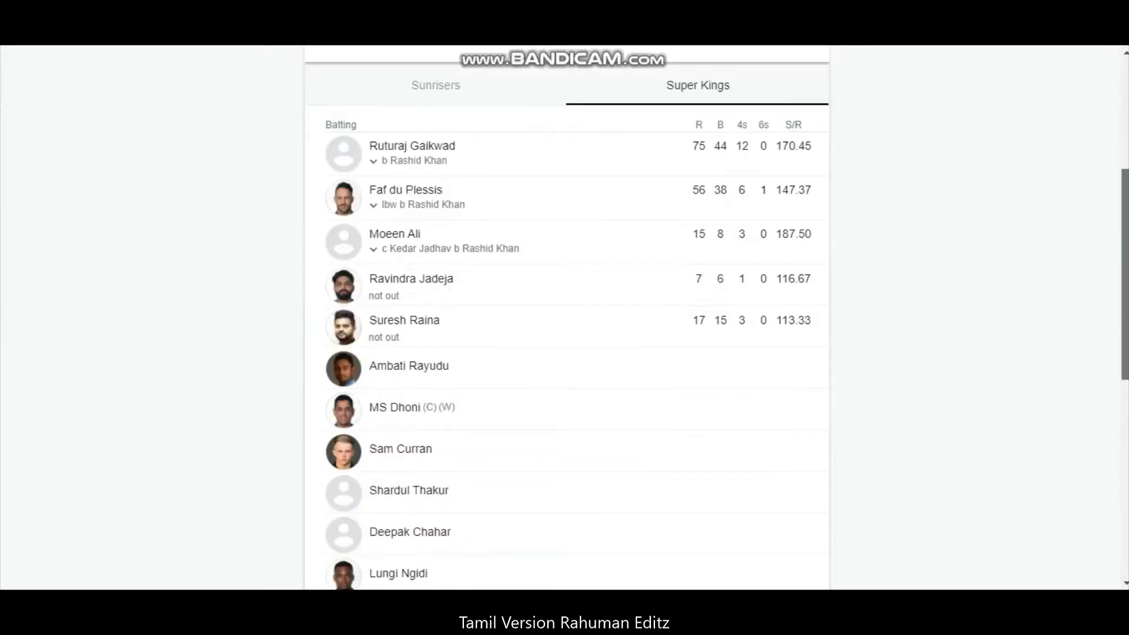
scroll(564, 317, "down", 4)
scroll(564, 318, "up", 3)
scroll(565, 318, "up", 5)
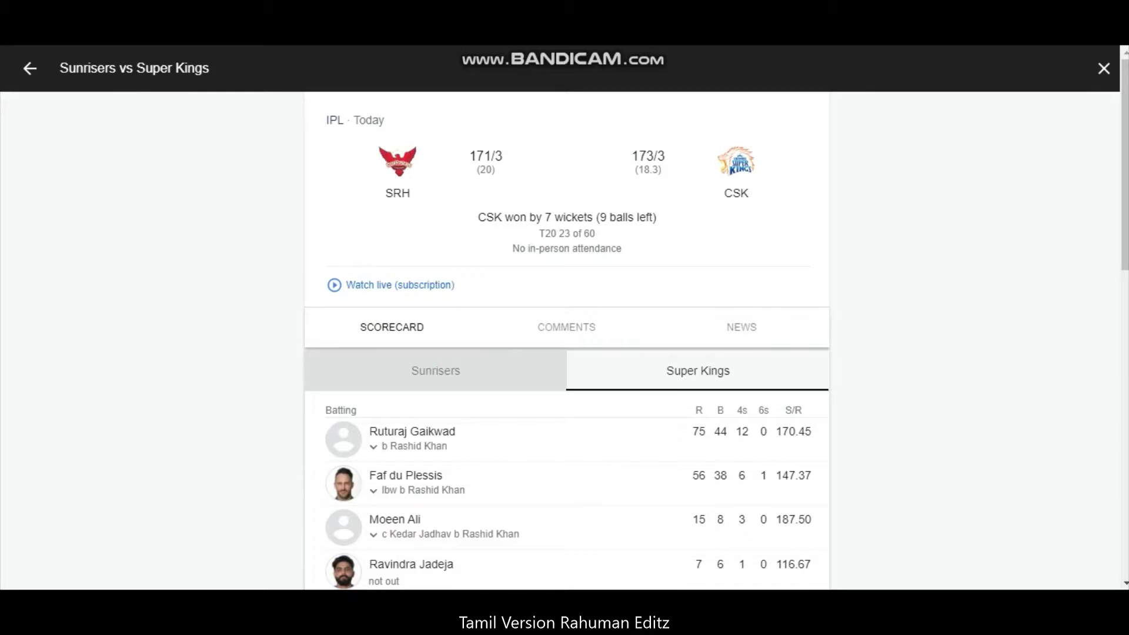
Show the Sunrisers innings again below the CSK-won-by-7-wickets result.
left_click(435, 371)
scroll(436, 370, "down", 4)
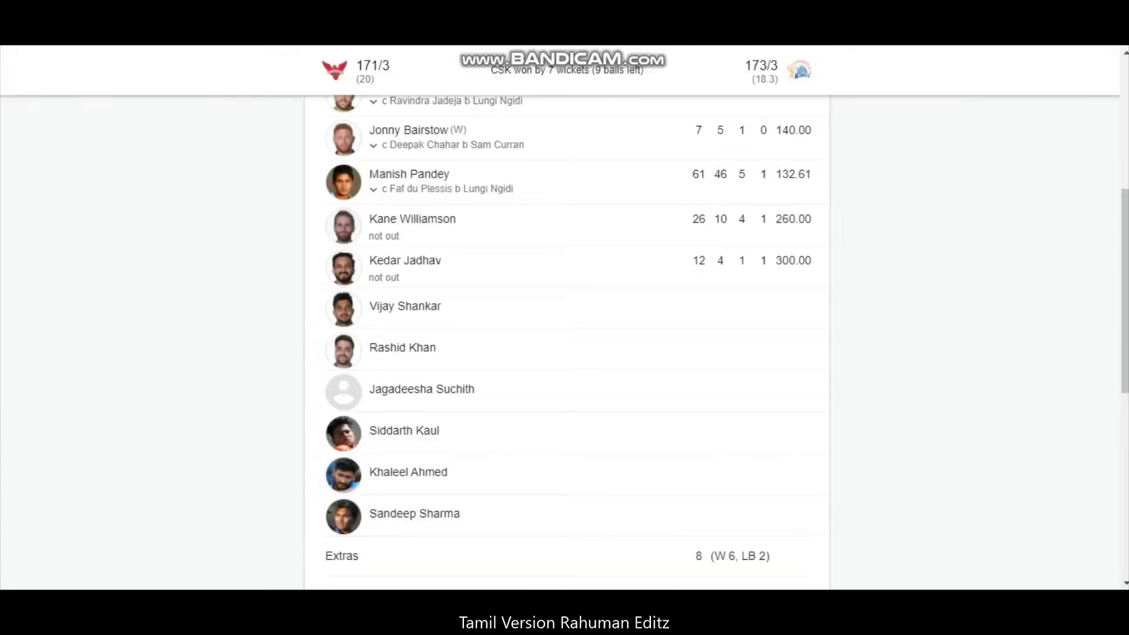
scroll(564, 335, "down", 4)
scroll(564, 336, "down", 1)
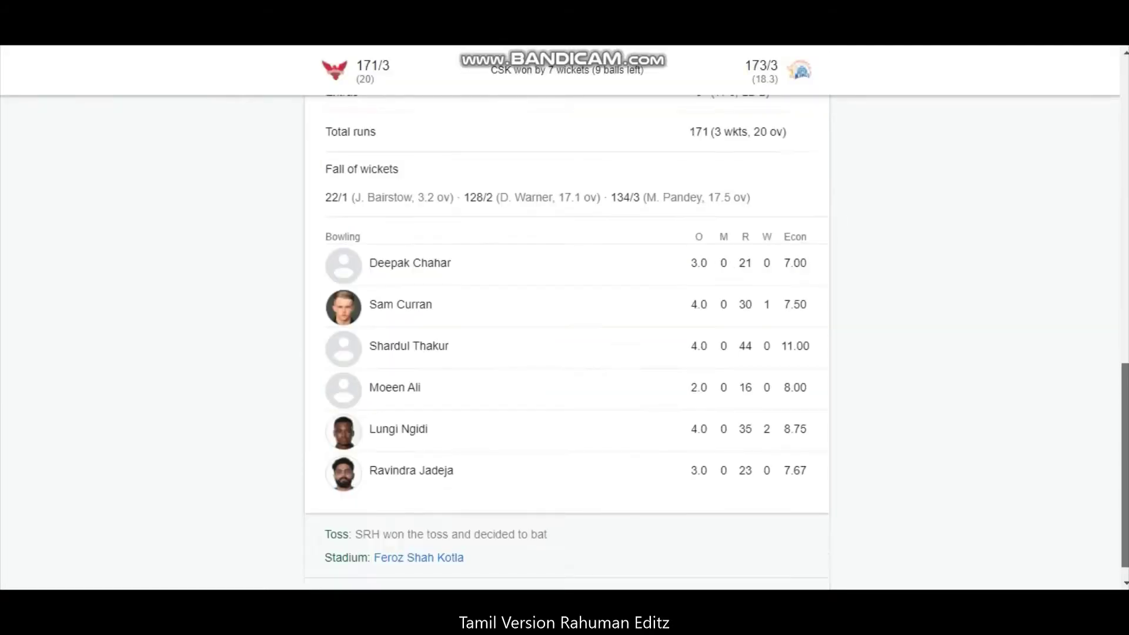
scroll(565, 335, "up", 2)
scroll(565, 335, "up", 6)
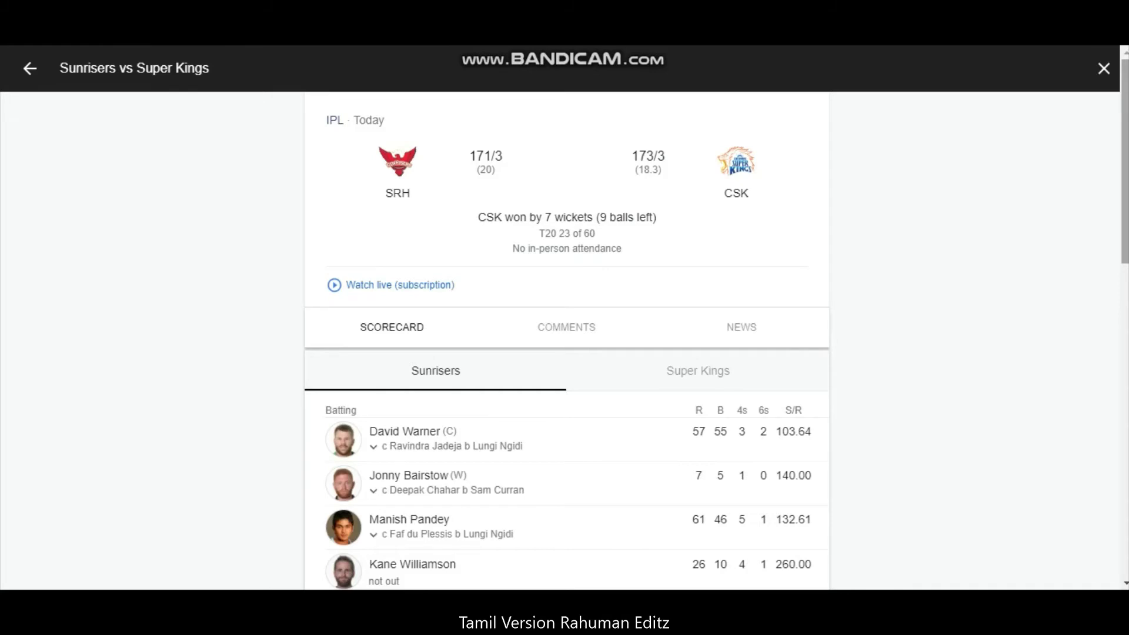
scroll(564, 322, "down", 1)
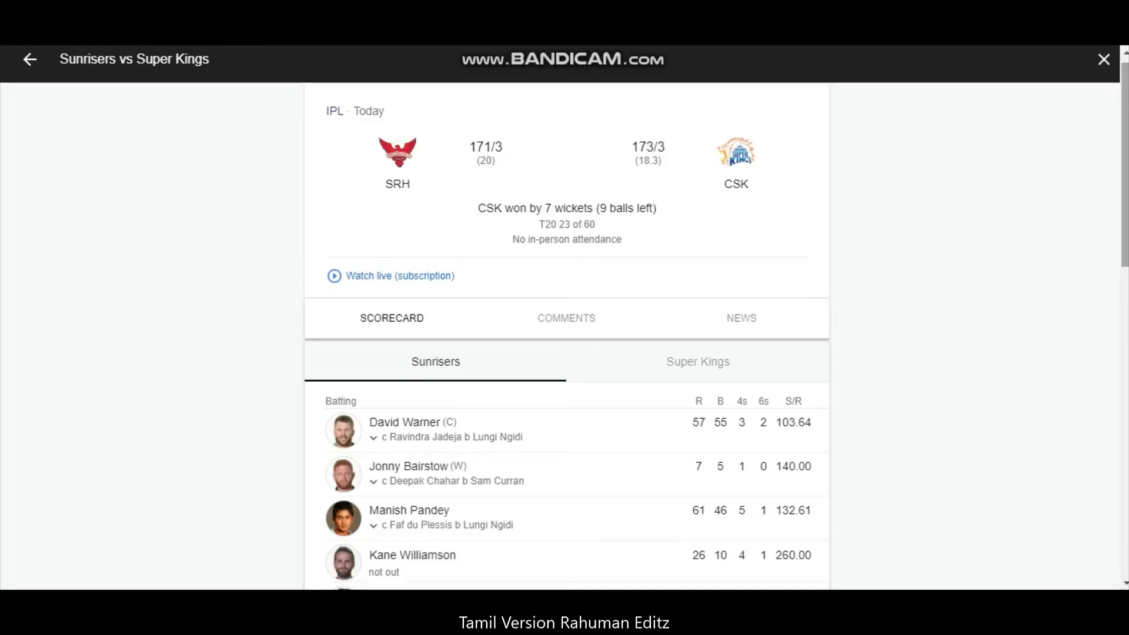